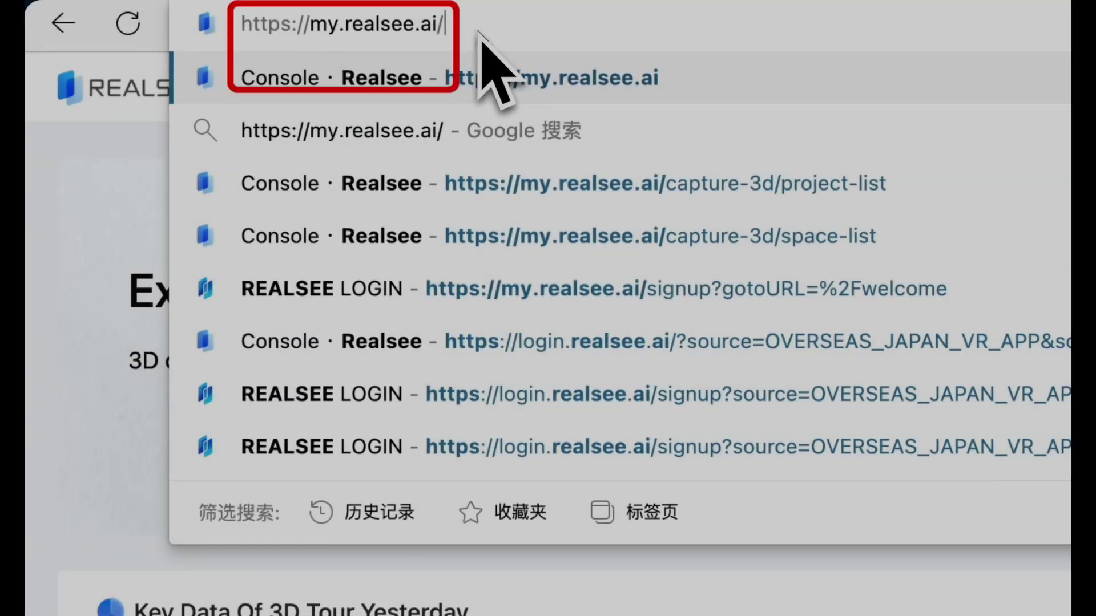
Step: Load my.realsee.ai and go to the 3D Tour List page
key("Return")
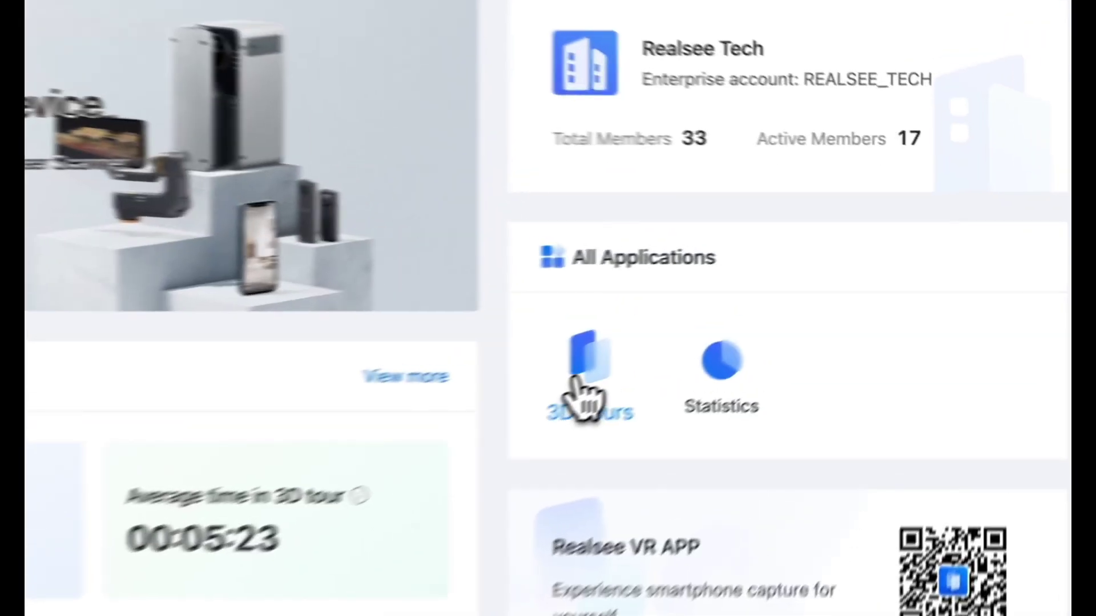
left_click(776, 298)
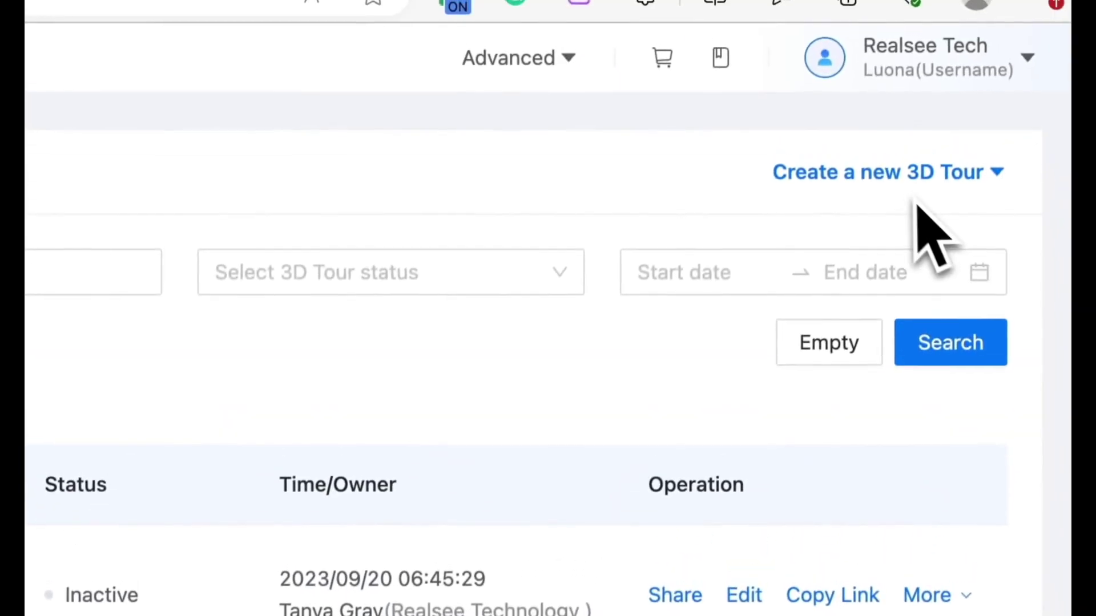
Step: Create a Pano to 3D project and upload all 34 JPGs from the panos folder
left_click(908, 197)
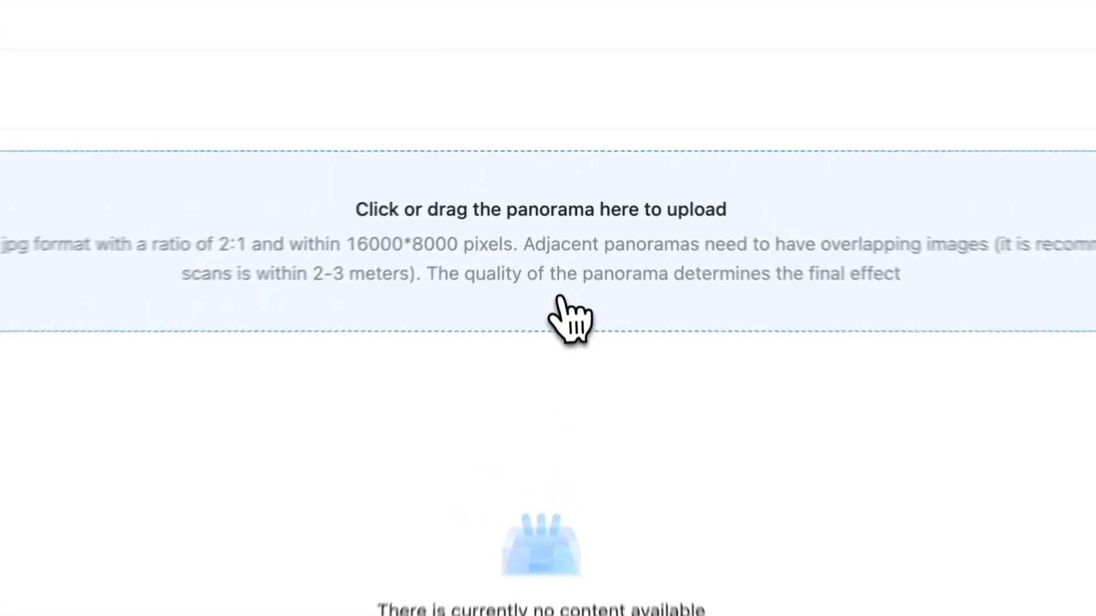
left_click(559, 316)
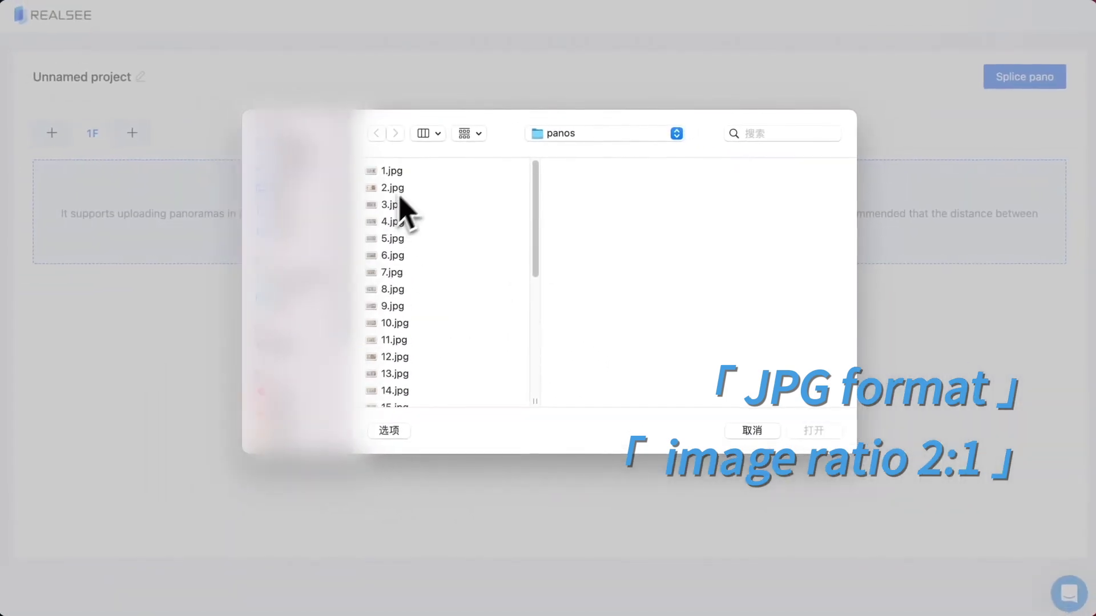
left_click(404, 175)
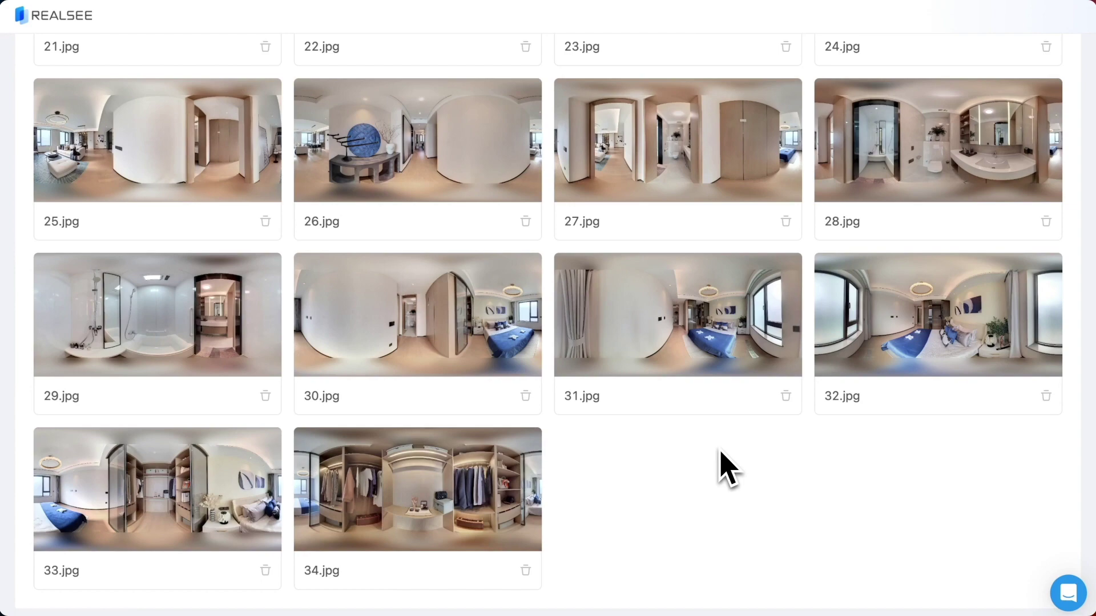
scroll(726, 467, "up", 15)
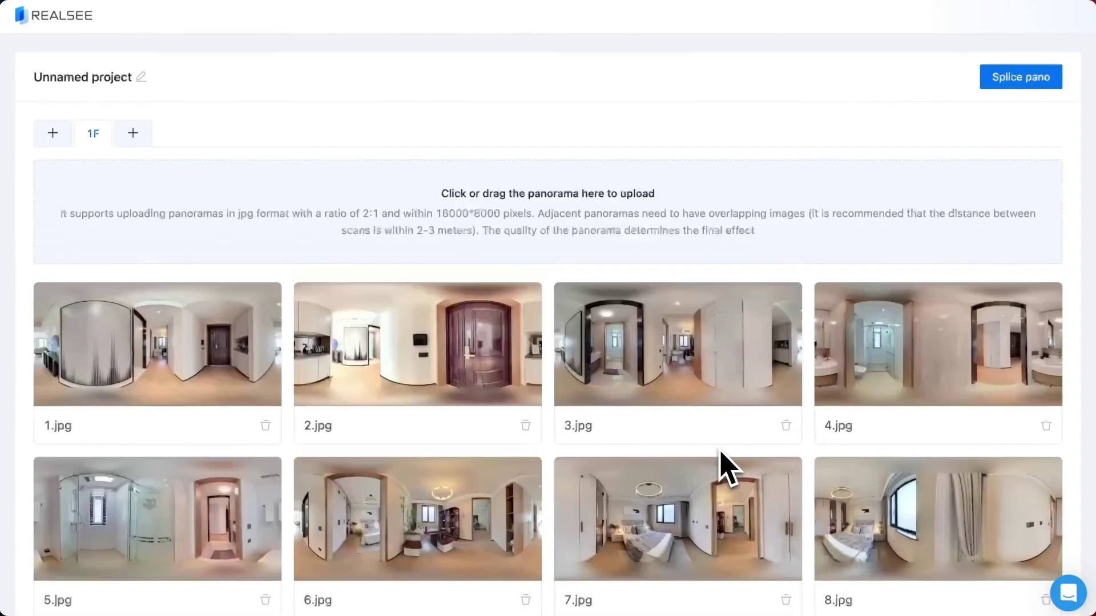
Step: Splice the uploaded panoramas, confirming with OK in the Start to splice pano dialog
left_click(1028, 86)
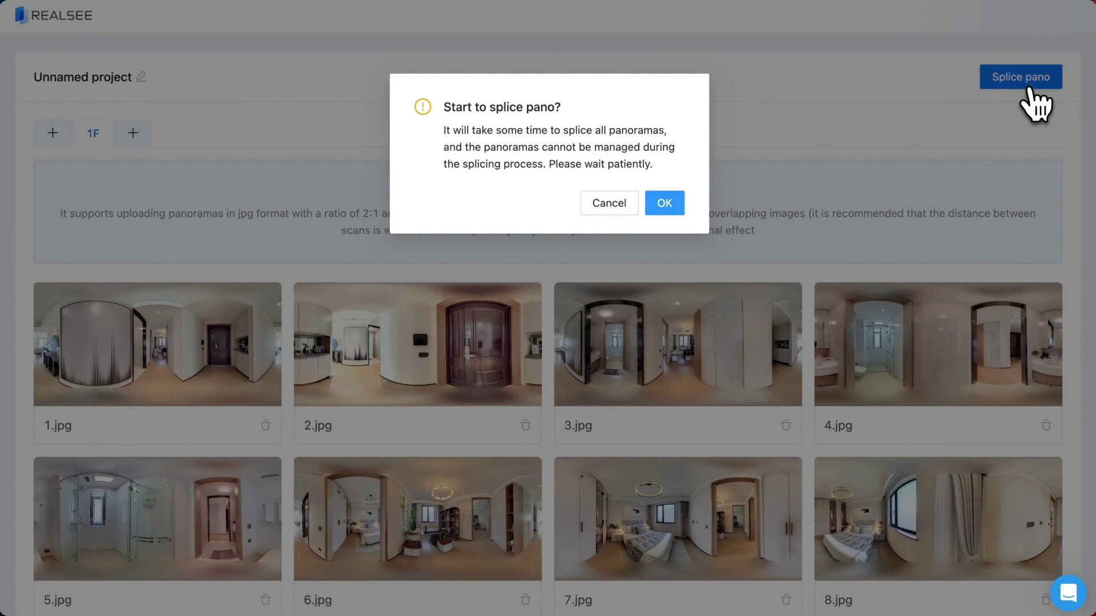
left_click(665, 203)
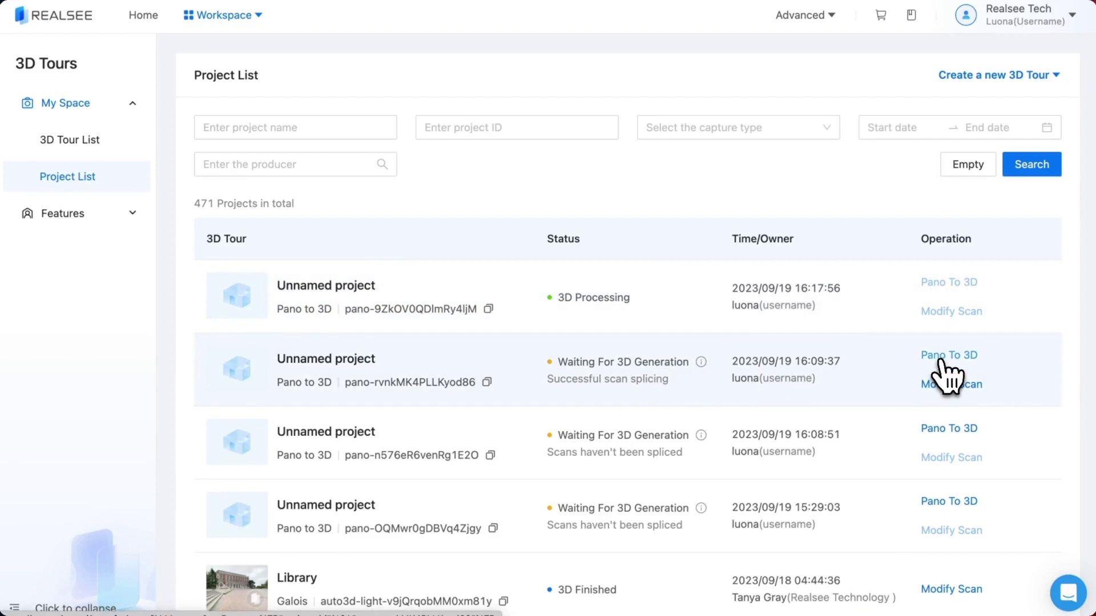
Step: Open the spliced project's 1F scan position editor via Pano To 3D
left_click(943, 359)
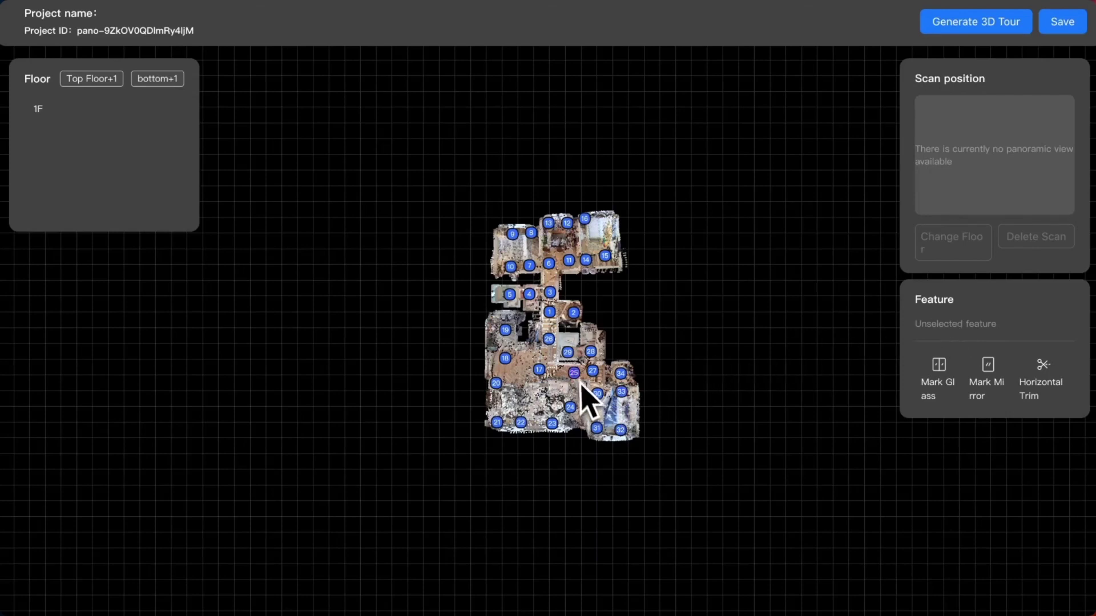
Step: Inspect and deselect scan position 29, then generate and confirm the 3D tour
left_click(567, 352)
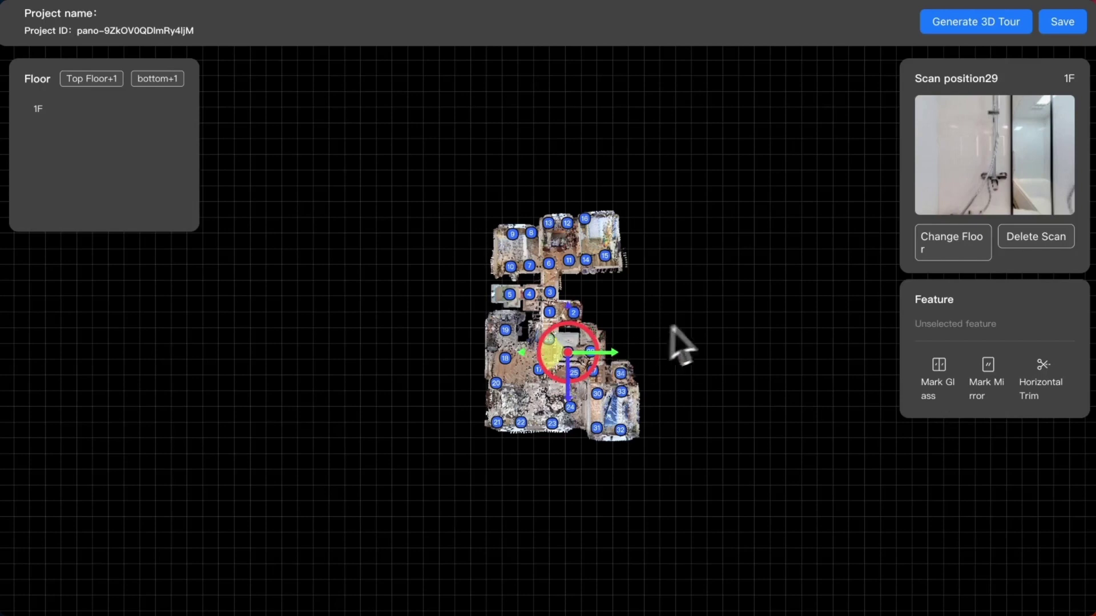
left_click(708, 314)
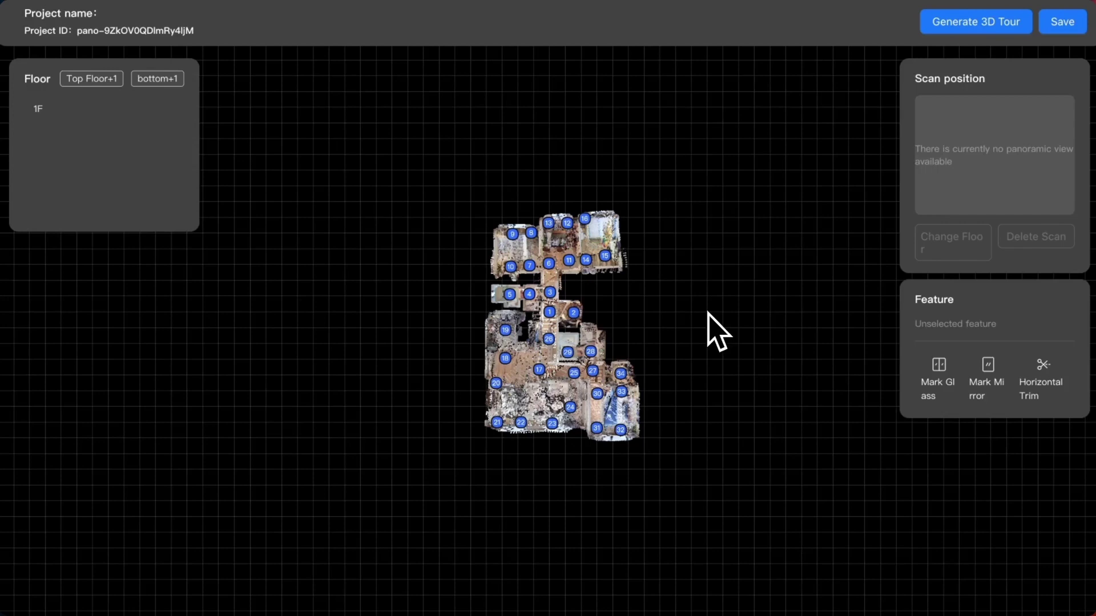
left_click(993, 38)
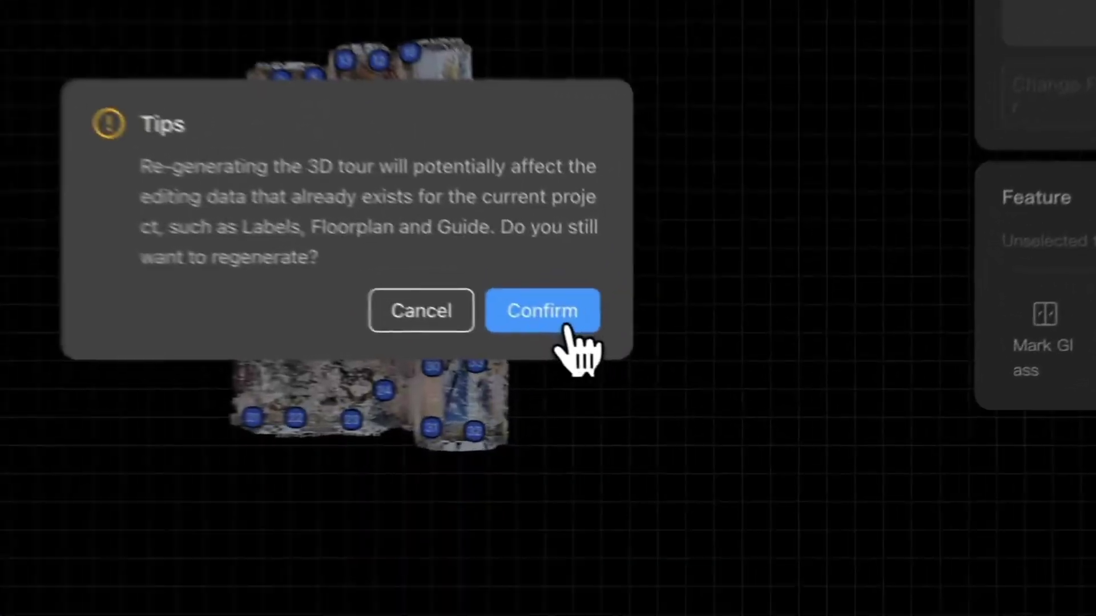
left_click(667, 366)
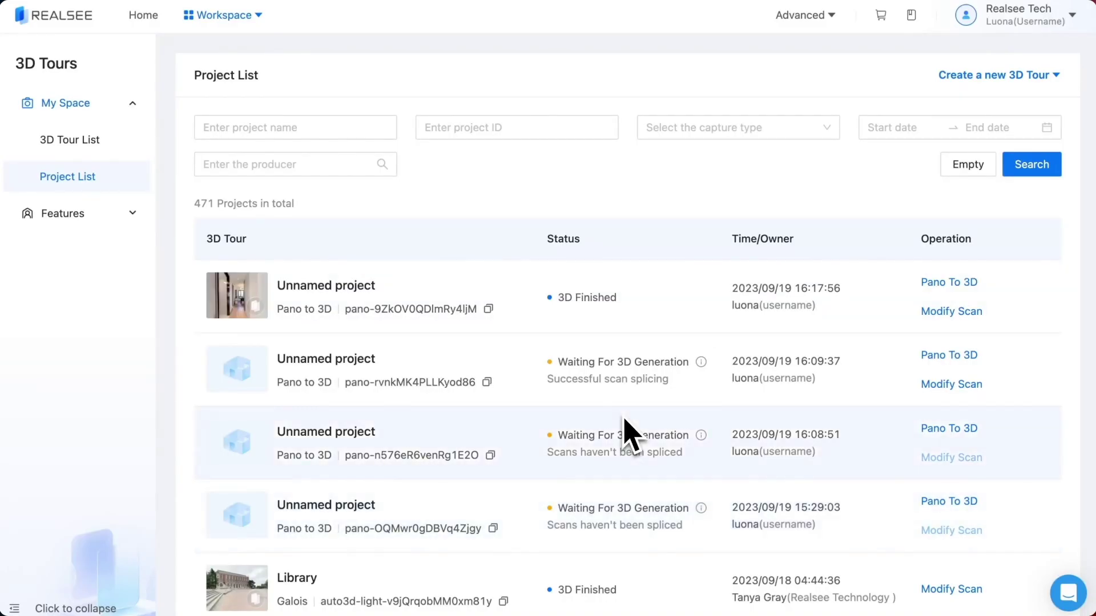
Step: Review the project's 34-point scan details, then activate the tour and copy its sharing link
left_click(238, 304)
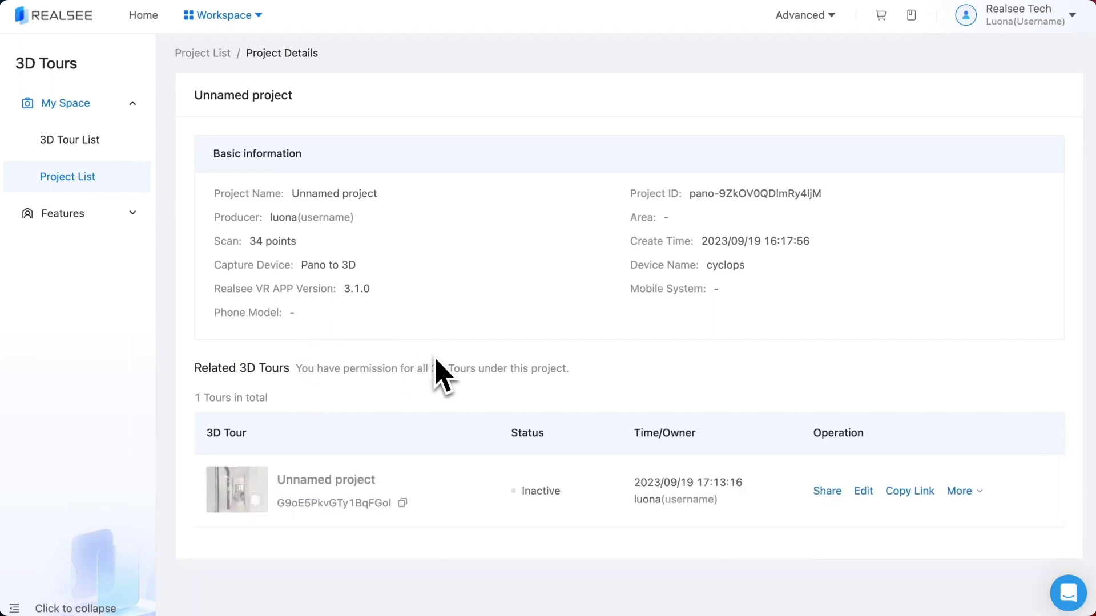
left_click_drag(281, 242, 246, 245)
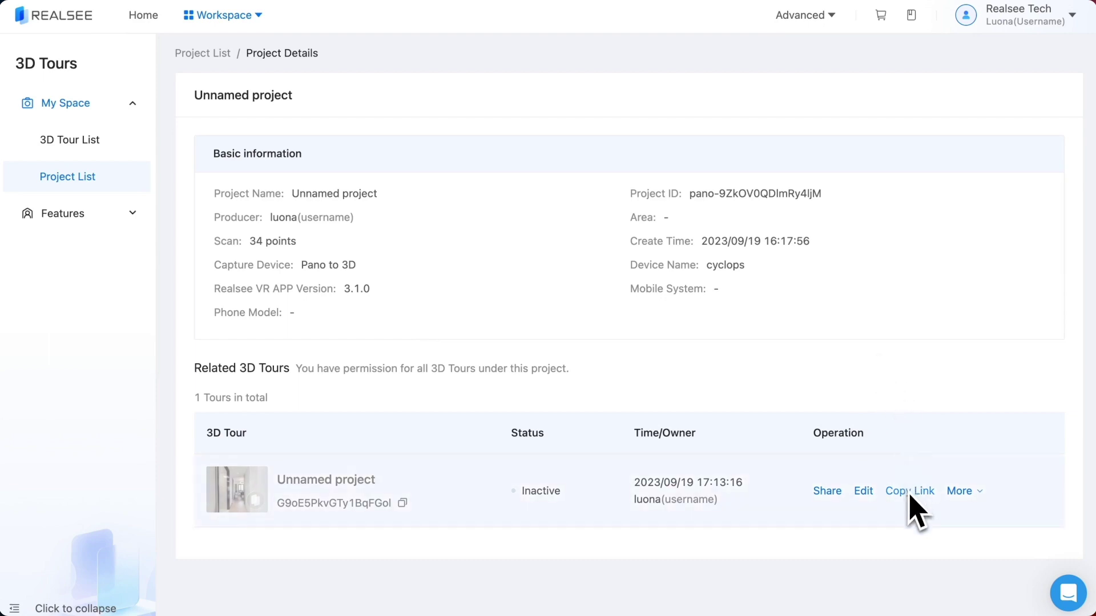
left_click(863, 491)
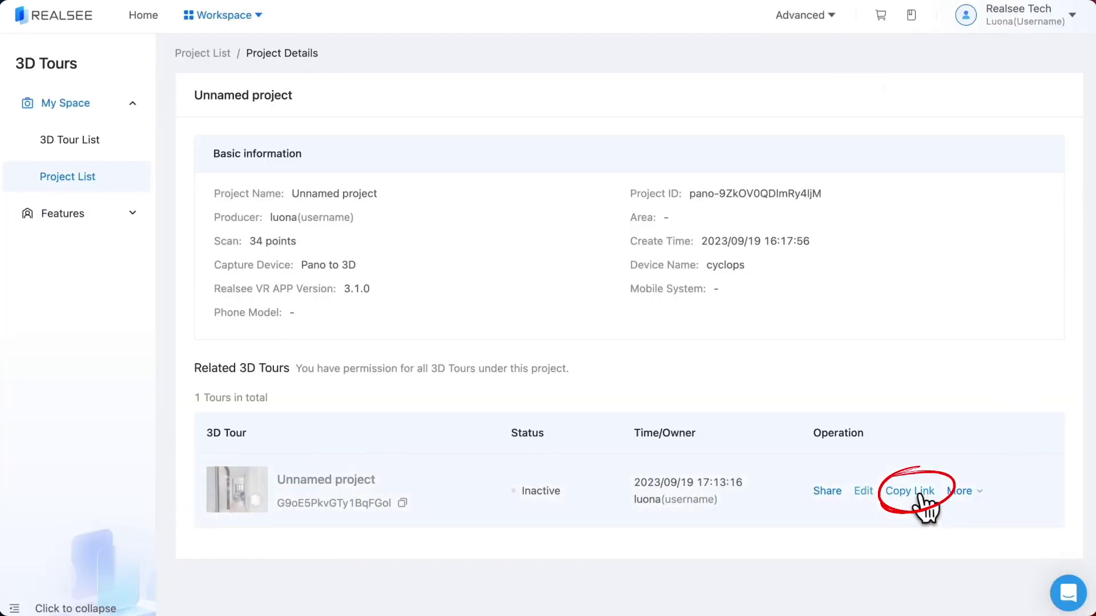
left_click(919, 495)
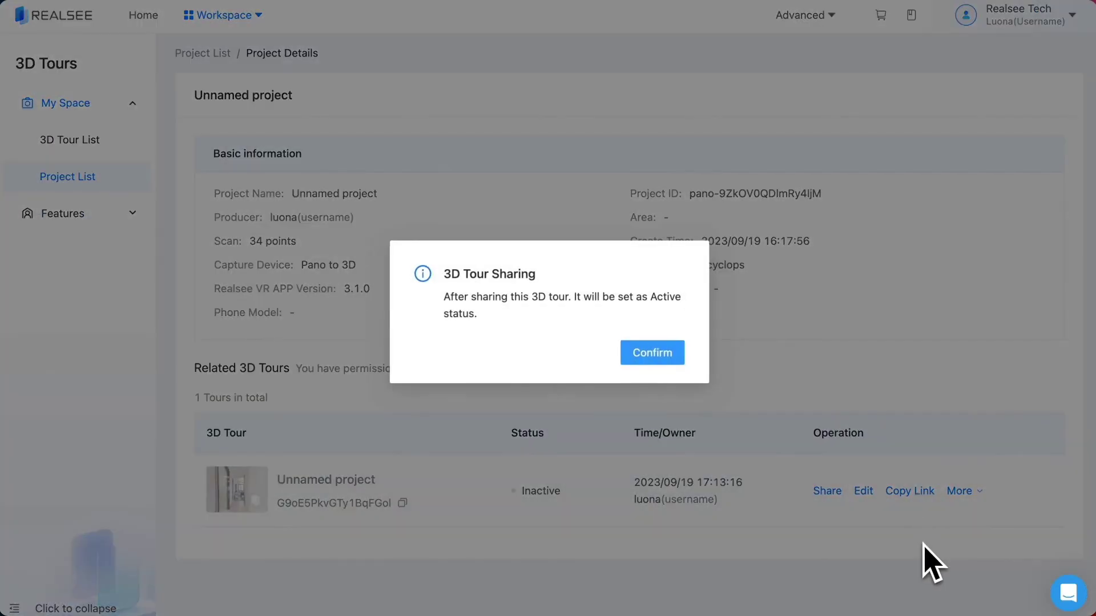
left_click(656, 358)
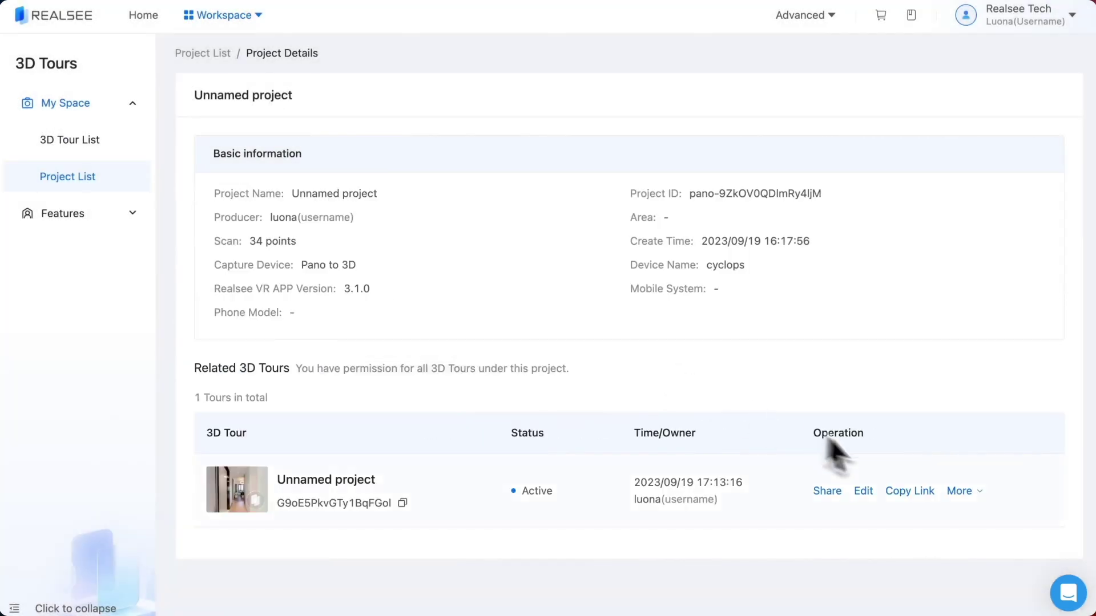
left_click(910, 493)
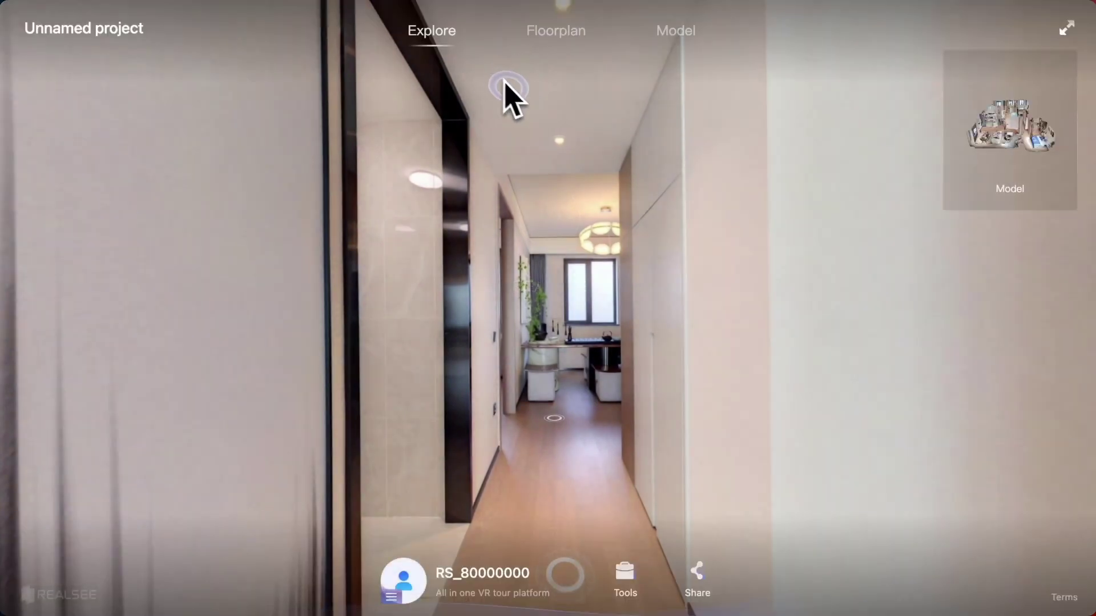
Step: Look around the front door and hallway panoramas, returning from floorplan to walking view
left_click_drag(697, 318, 515, 308)
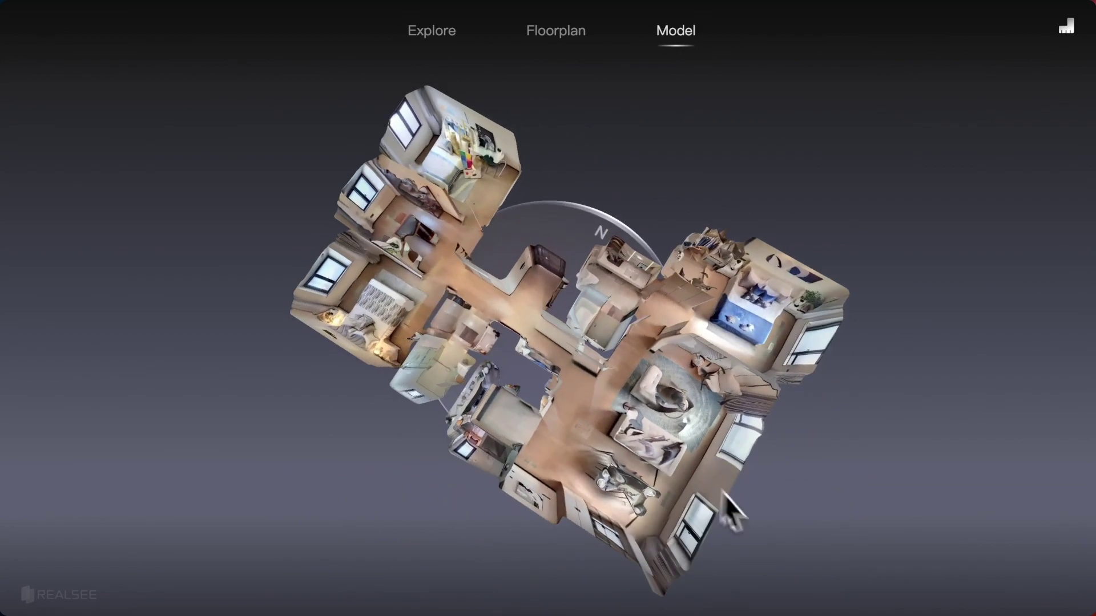
left_click(462, 41)
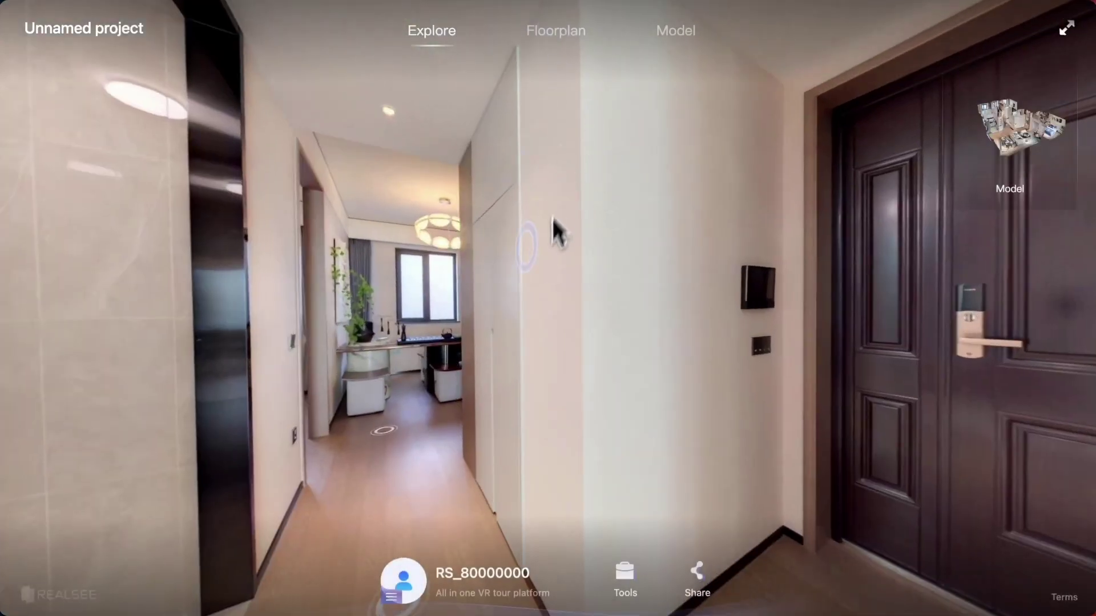
left_click_drag(553, 233, 727, 206)
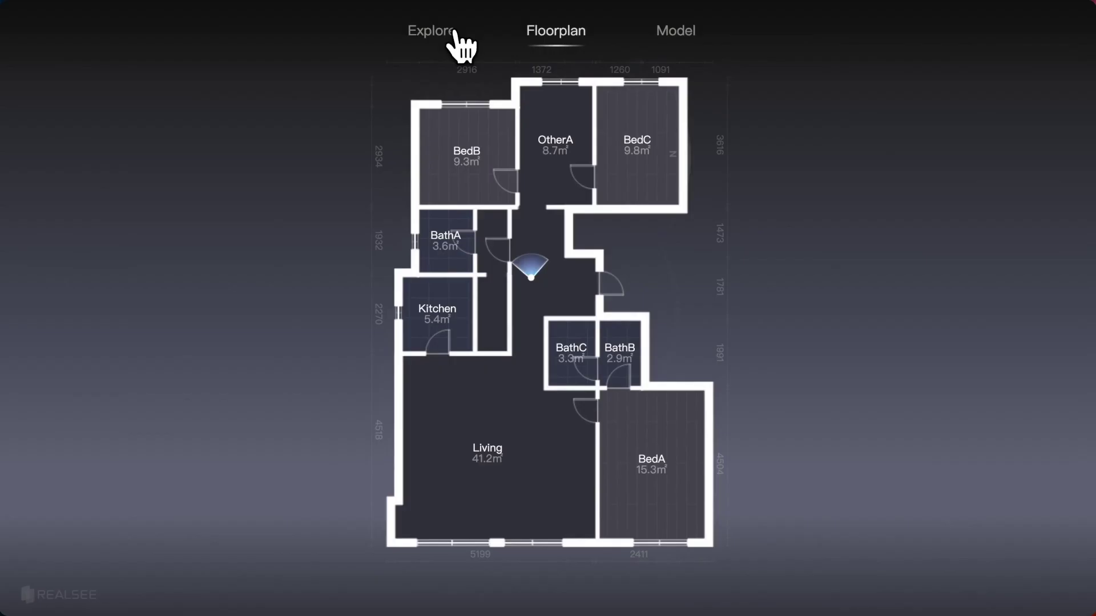
left_click(460, 42)
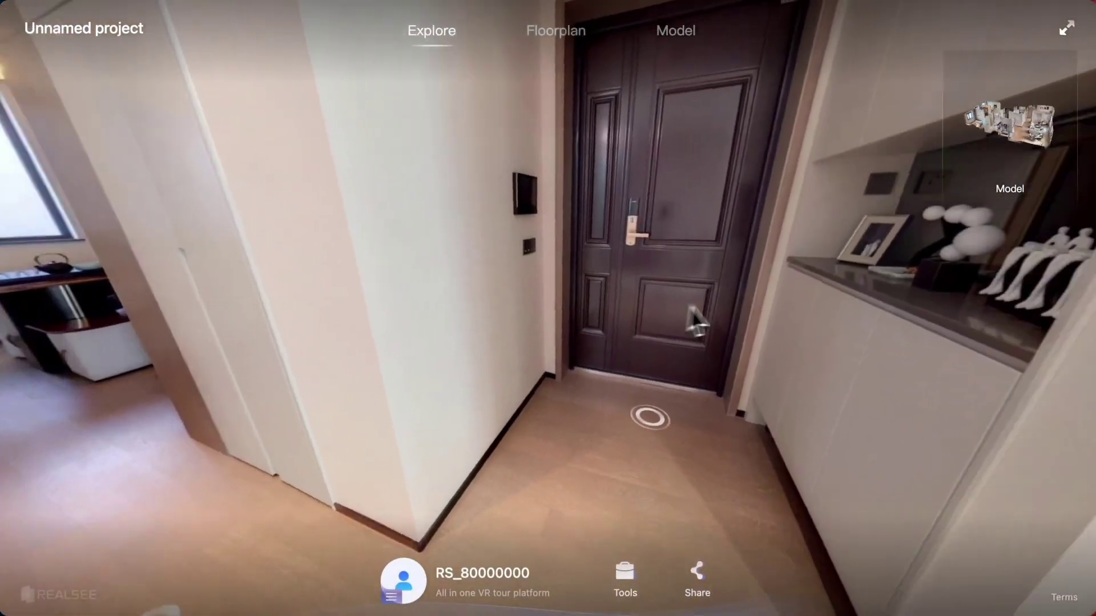
left_click_drag(690, 308, 505, 277)
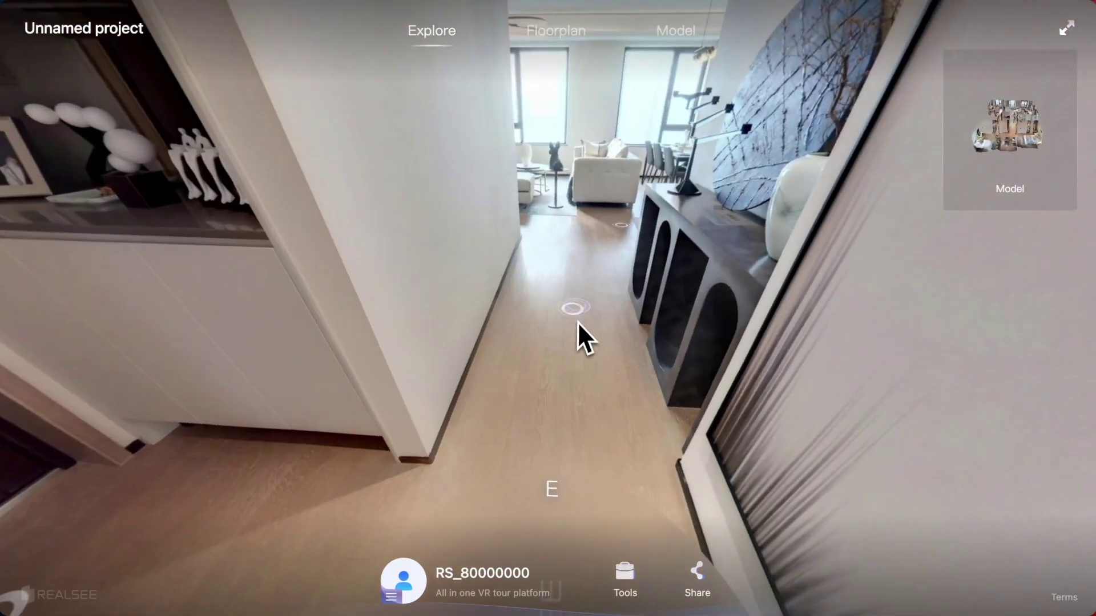
Step: Walk down the hallway past the sofa into the kitchen, then back to the dining area
left_click(578, 322)
left_click(656, 344)
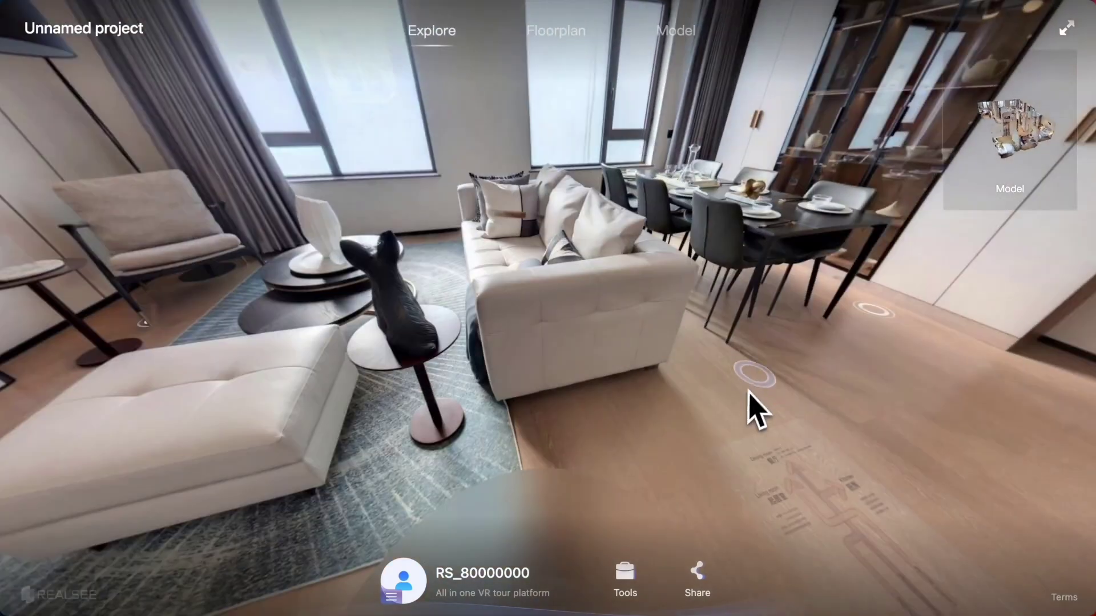
left_click(748, 393)
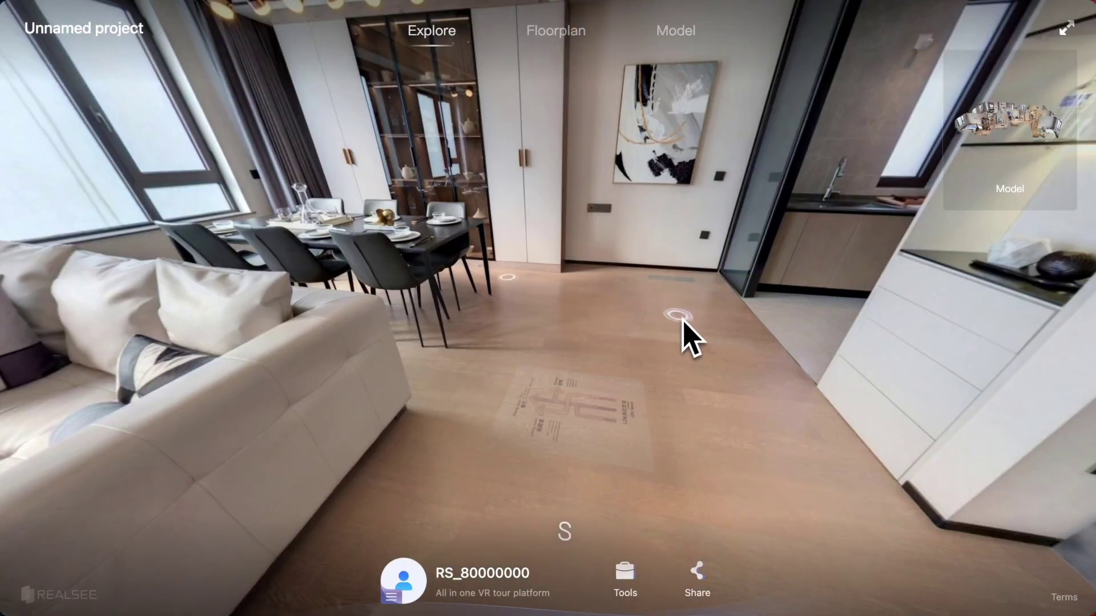
left_click(683, 319)
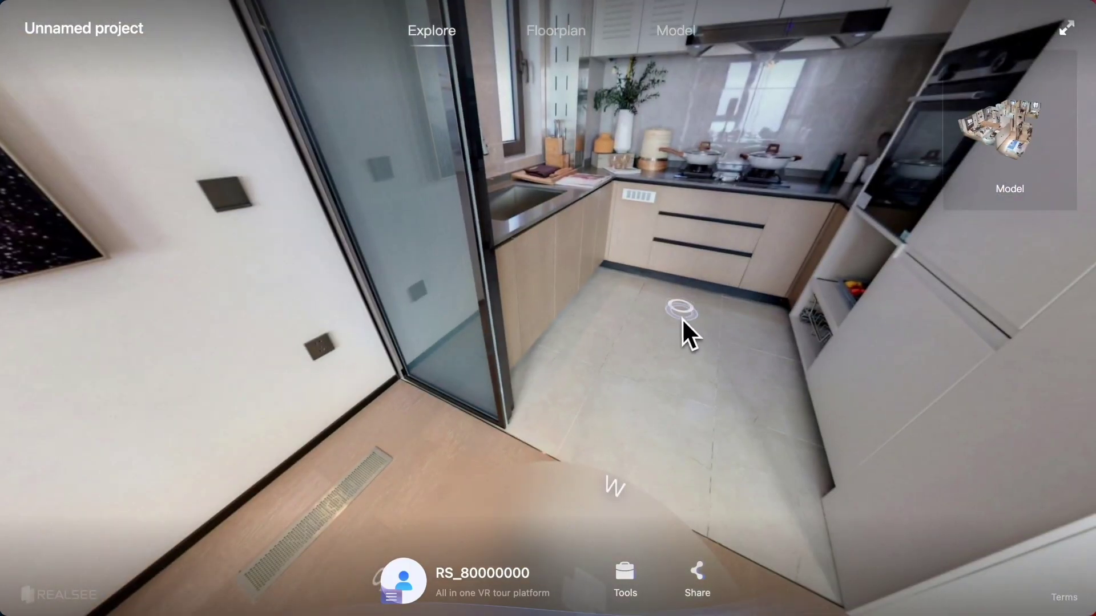
left_click(807, 403)
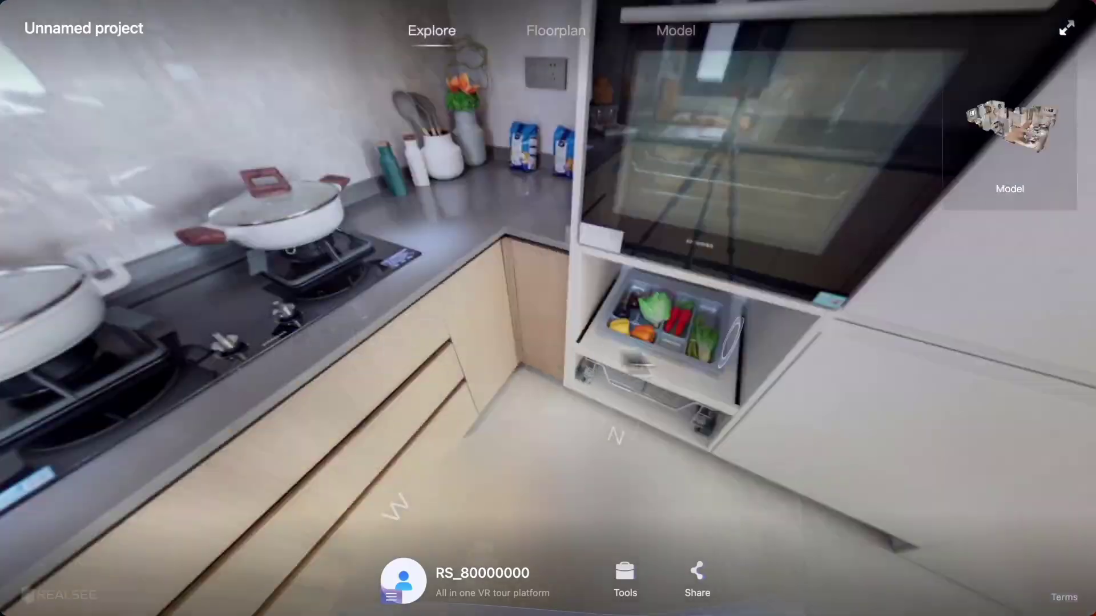
left_click_drag(856, 326, 496, 319)
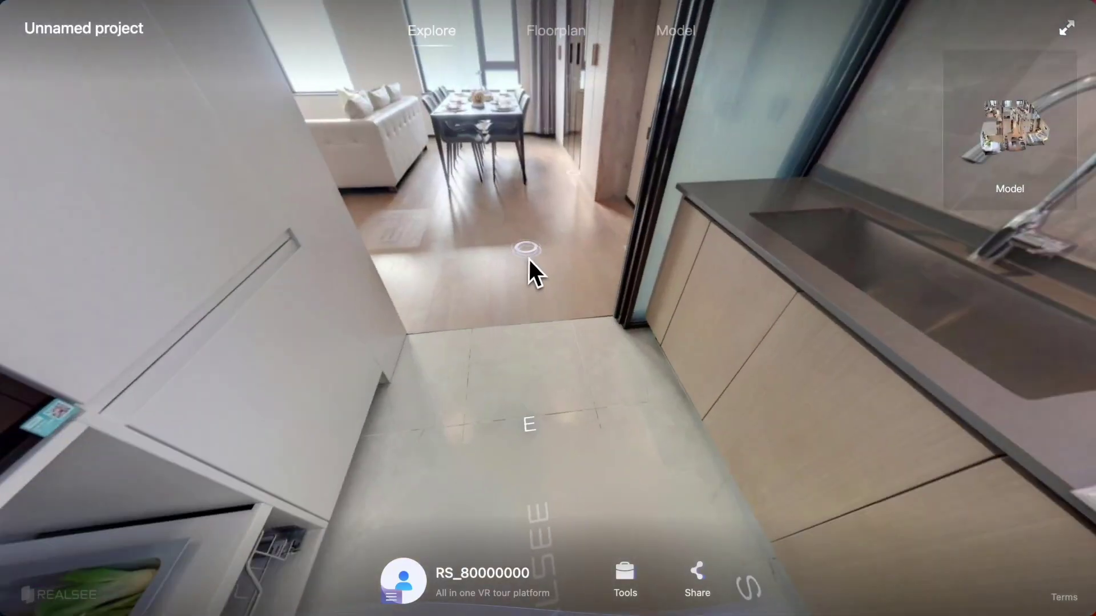
left_click(528, 259)
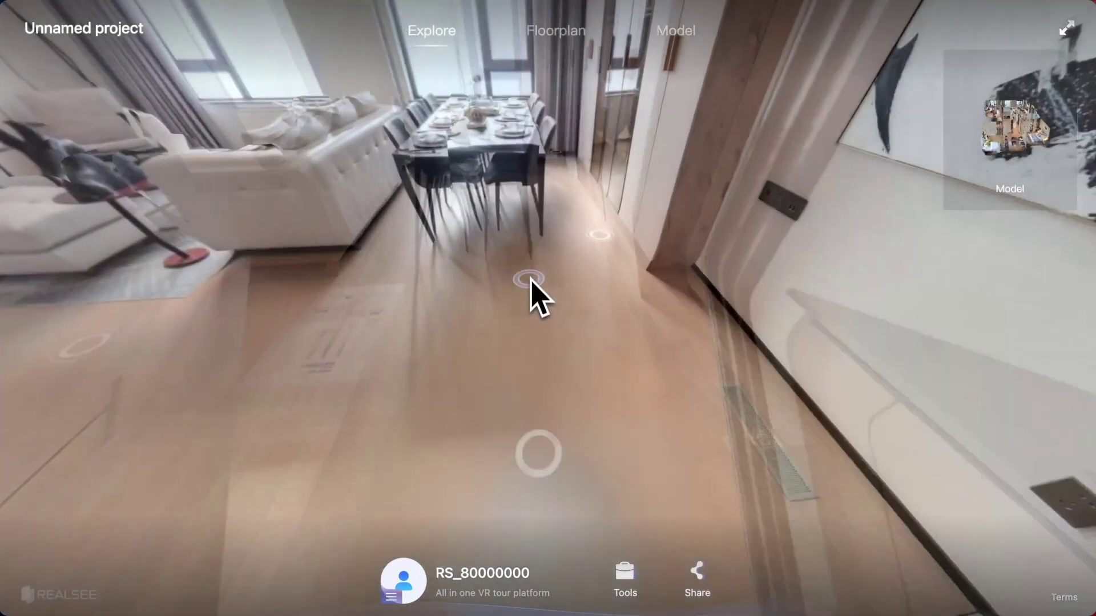
left_click(543, 311)
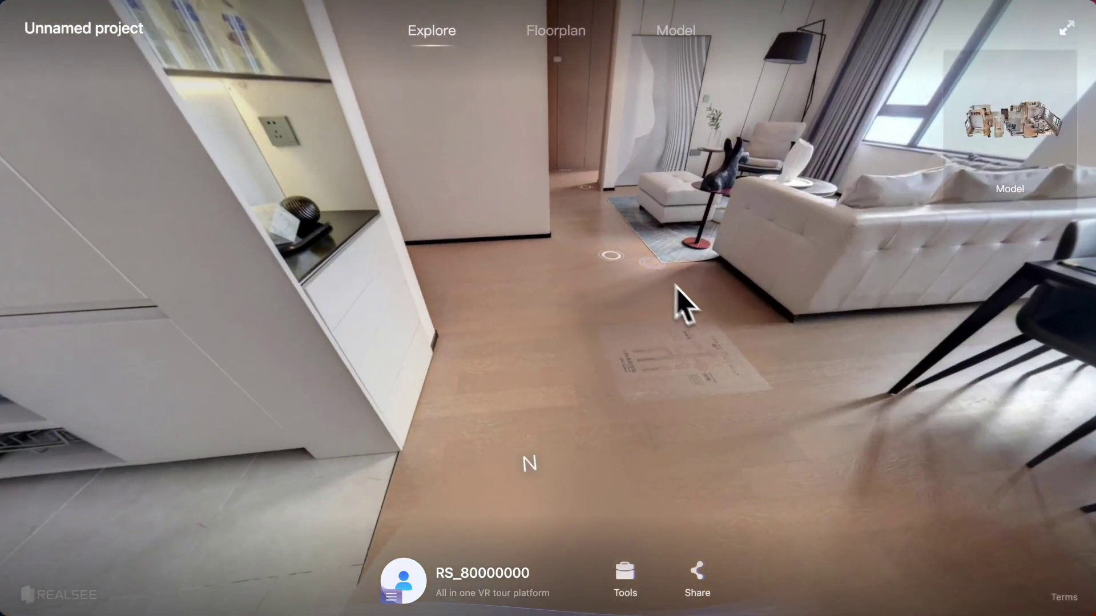
scroll(616, 284, "down", 3)
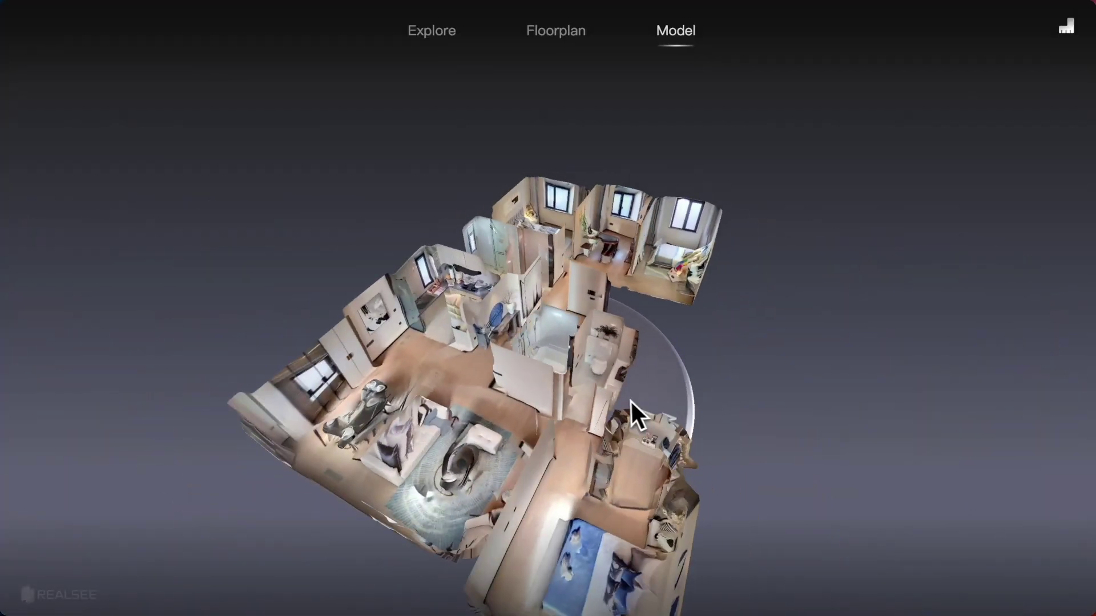